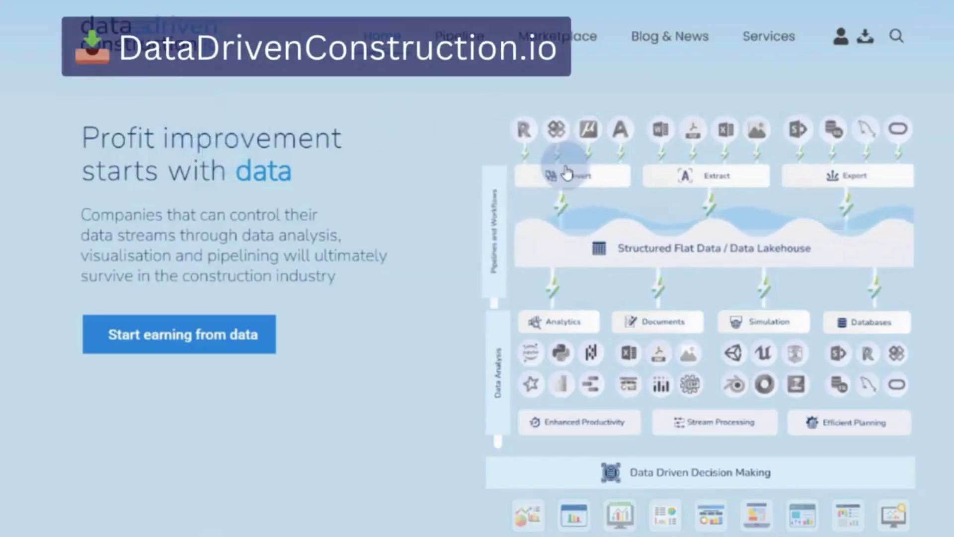
Download the free Revit 2015–2022 converter archive from DataDrivenConstruction.io and save it to disk.
scroll(579, 323, "down", 10)
scroll(347, 362, "down", 4)
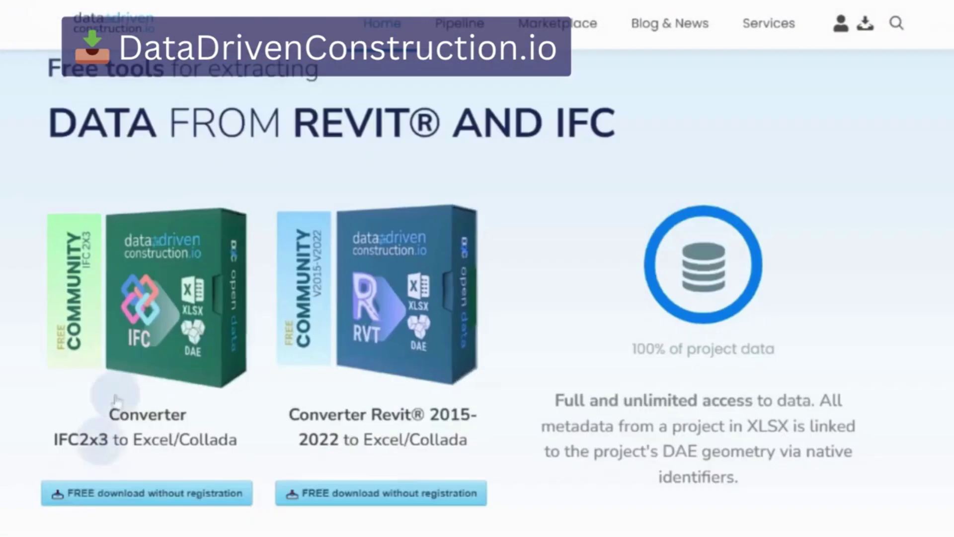
left_click(388, 495)
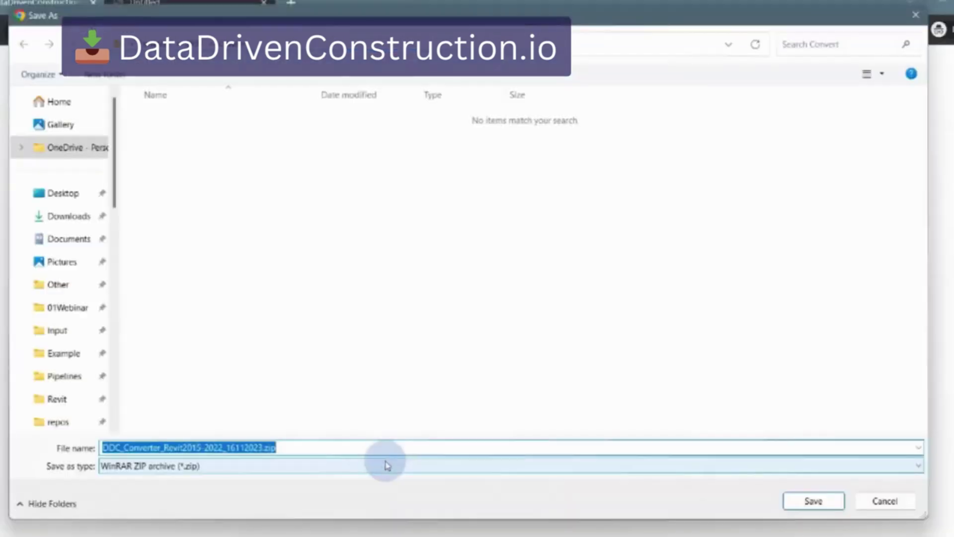
left_click(811, 503)
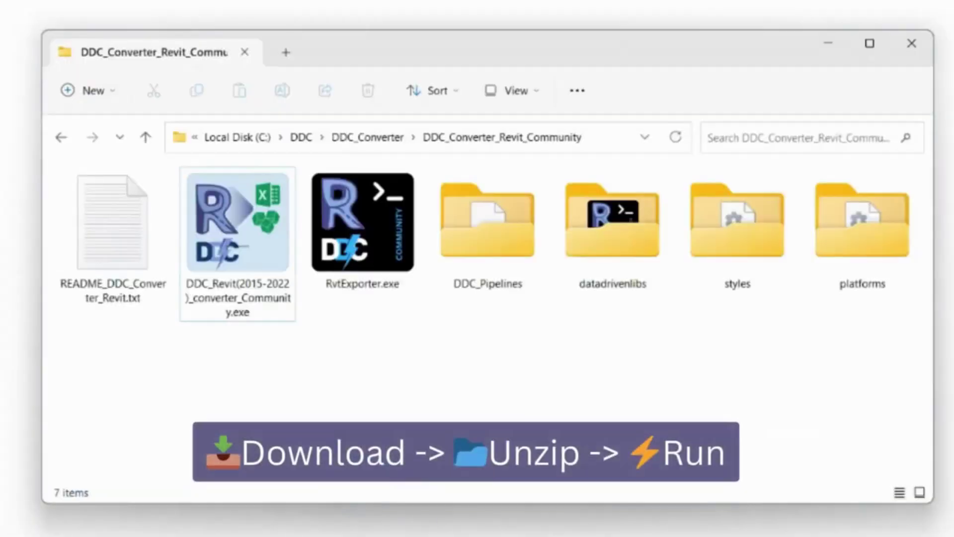
Convert all projects in C:\Revit_Projects to DAE and XLSX beside each model, then open one DAE.
left_click(283, 318)
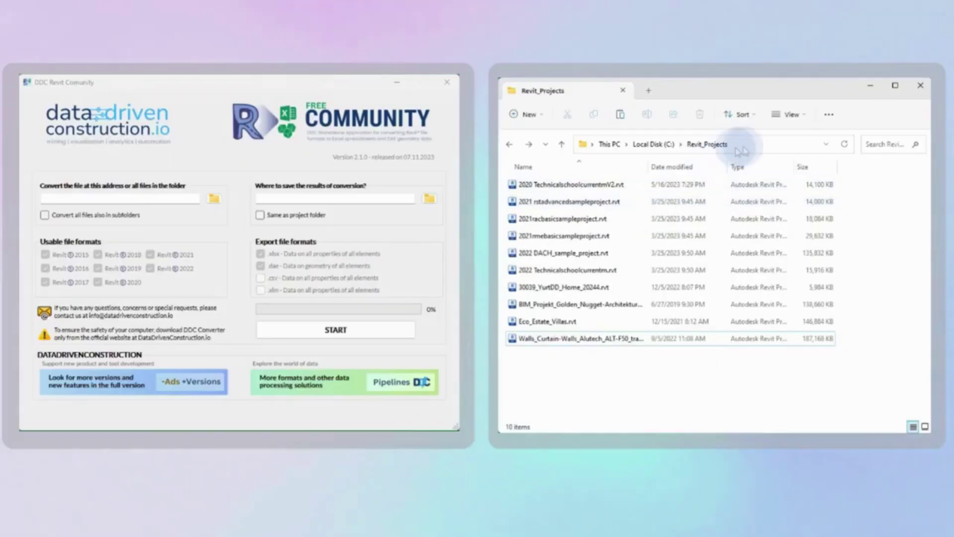
left_click(102, 199)
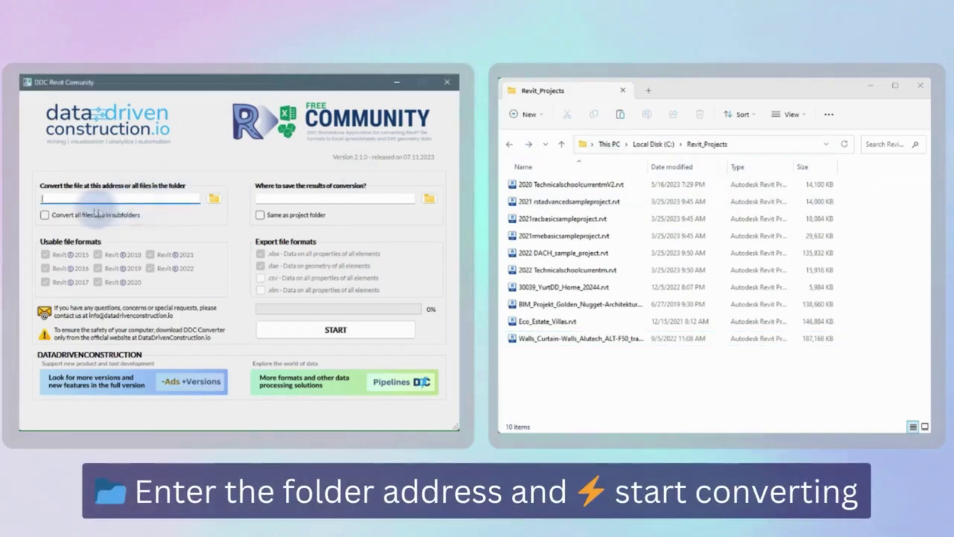
left_click(385, 329)
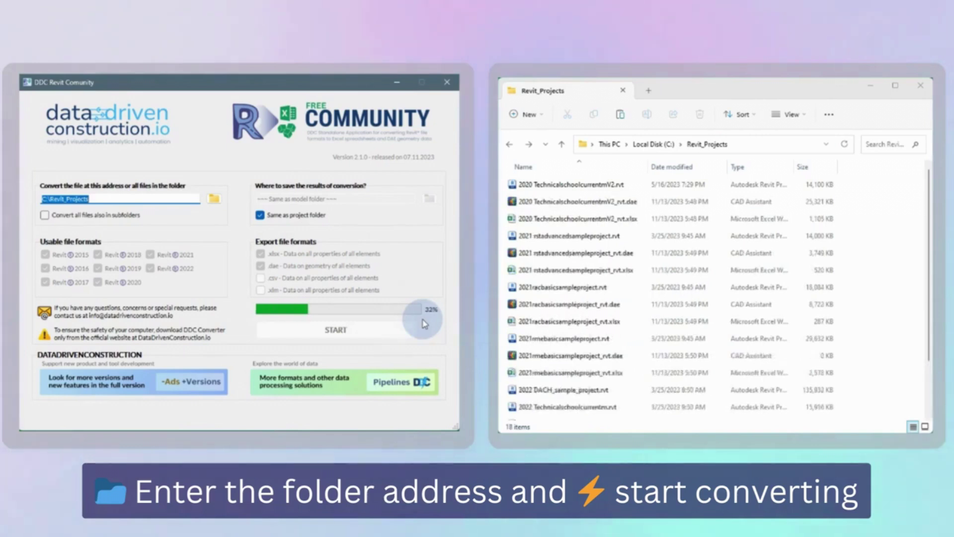
double_click(585, 358)
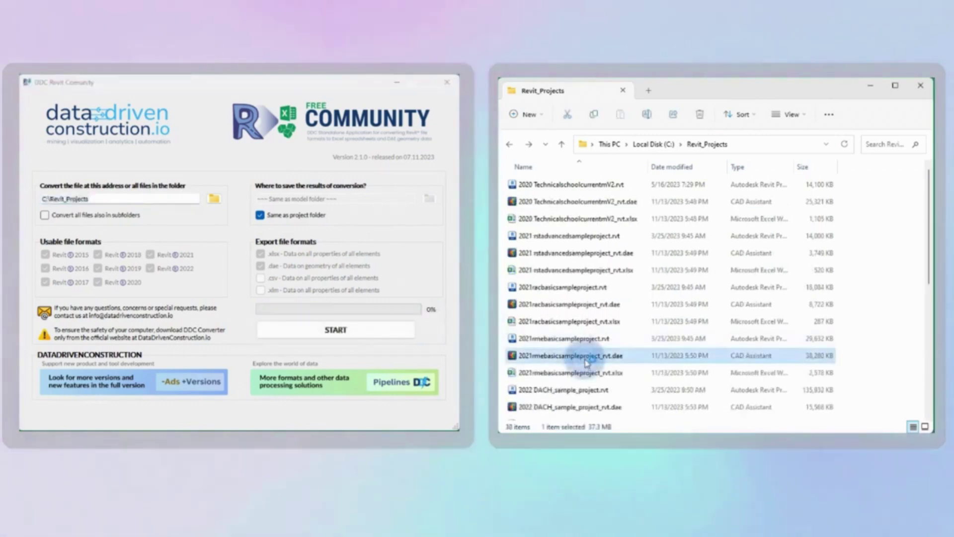
Section the 2021rmebasicsampleproject building and show element 477676's Metadata, Quantities and Materials properties.
scroll(398, 345, "up", 10)
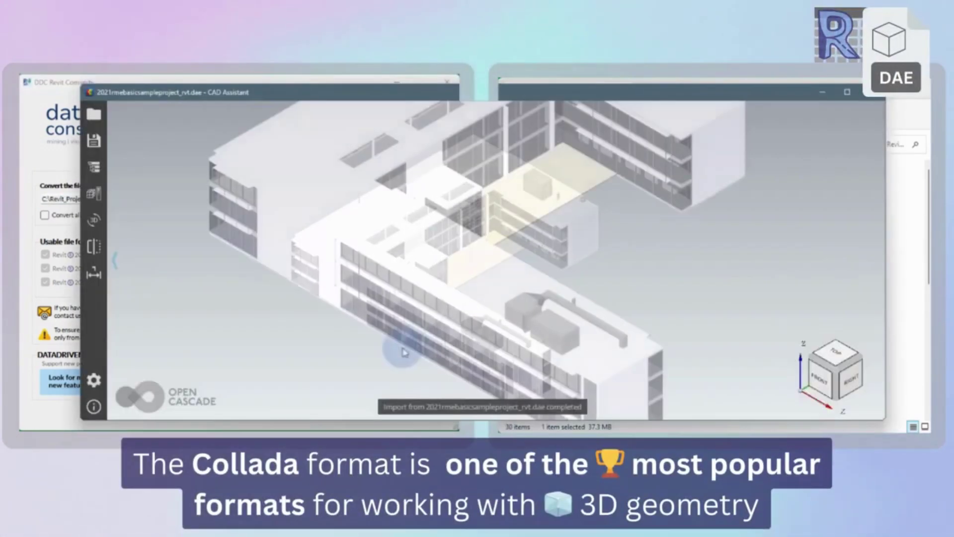
scroll(424, 346, "down", 10)
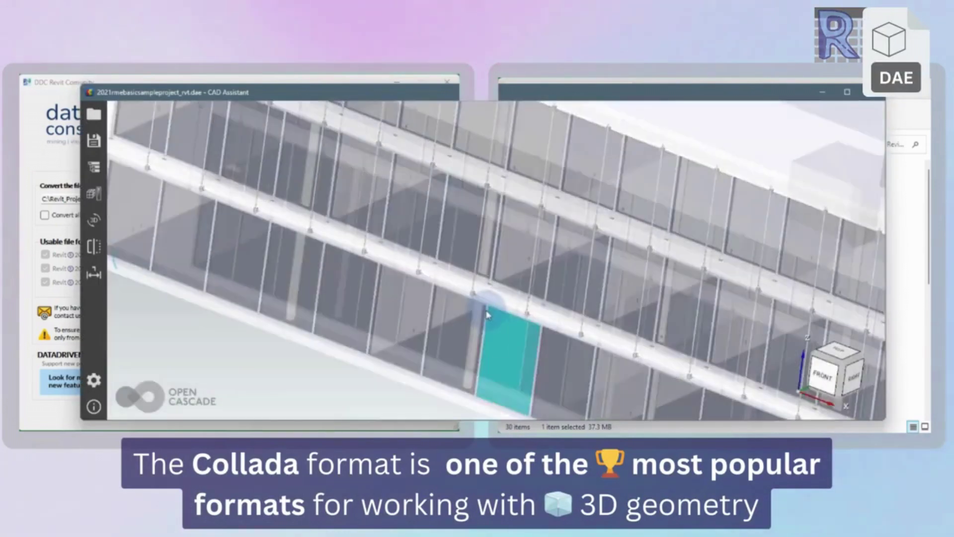
scroll(522, 283, "down", 10)
left_click(94, 246)
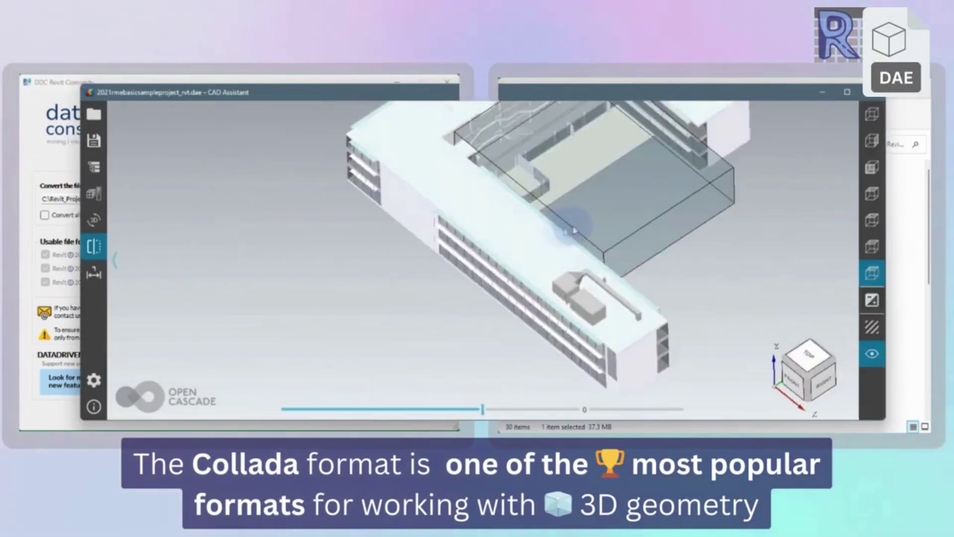
scroll(608, 302, "up", 2)
left_click(609, 302)
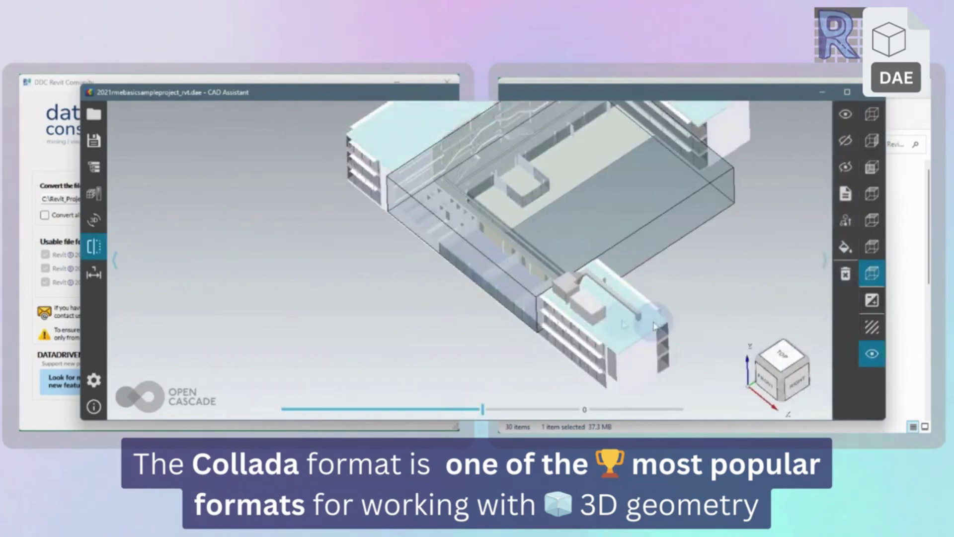
left_click(845, 194)
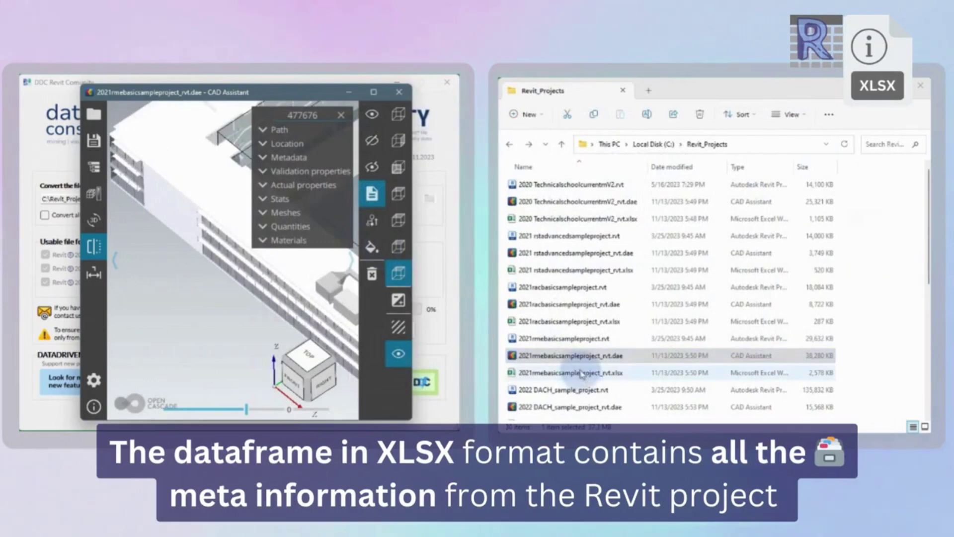
Open the project's XLSX, find element ID 477676 and select its row.
double_click(580, 373)
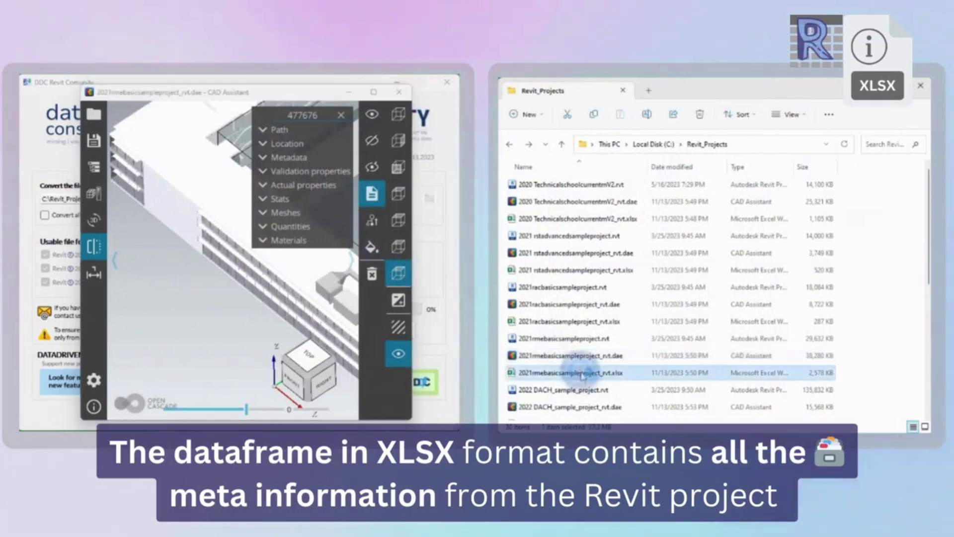
key("ctrl+f")
type("477676")
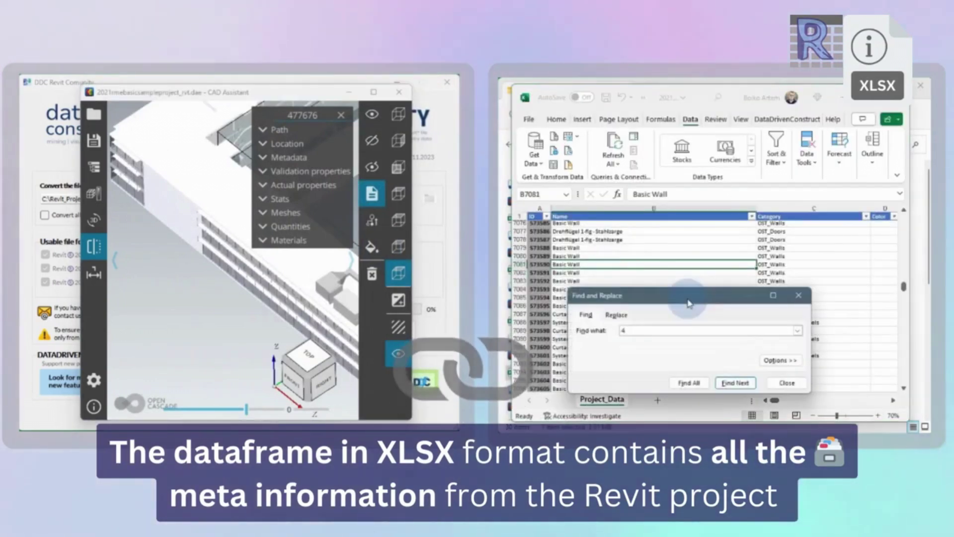
left_click(735, 383)
left_click(799, 296)
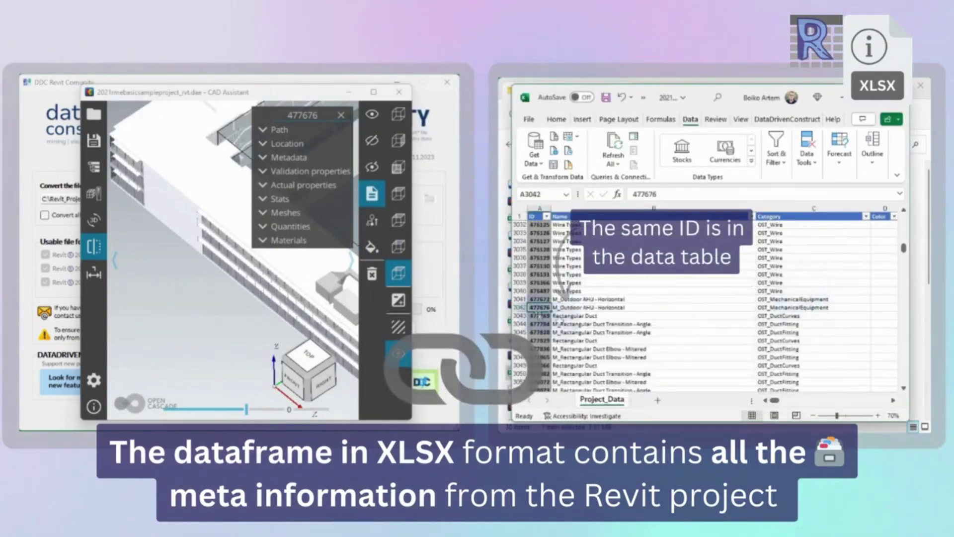
key("shift+space")
mouse_move(778, 405)
left_mouse_down()
mouse_move(845, 401)
mouse_move(769, 405)
left_mouse_up()
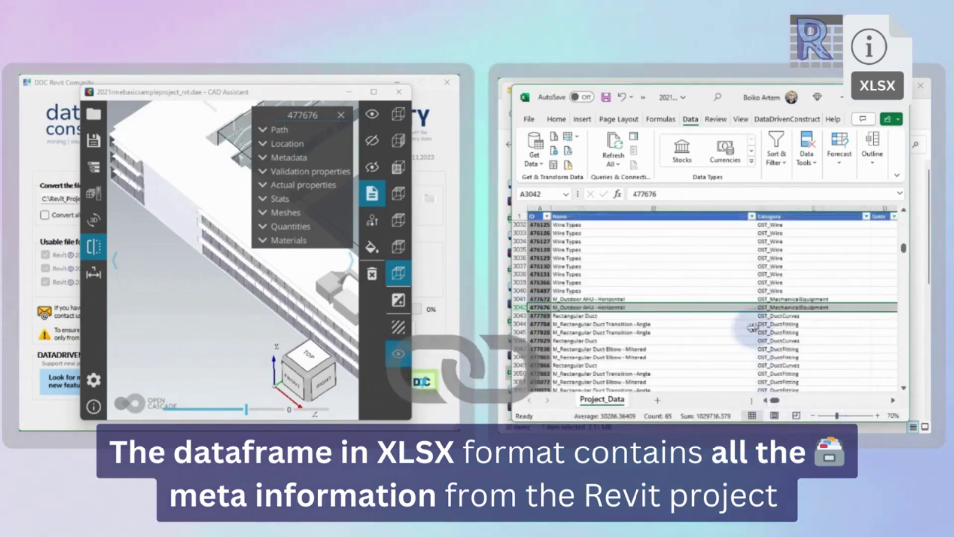
Filter the Category column to OST_Walls and set a Type Name filter.
scroll(740, 330, "down", 4, "ctrl")
left_click(554, 212)
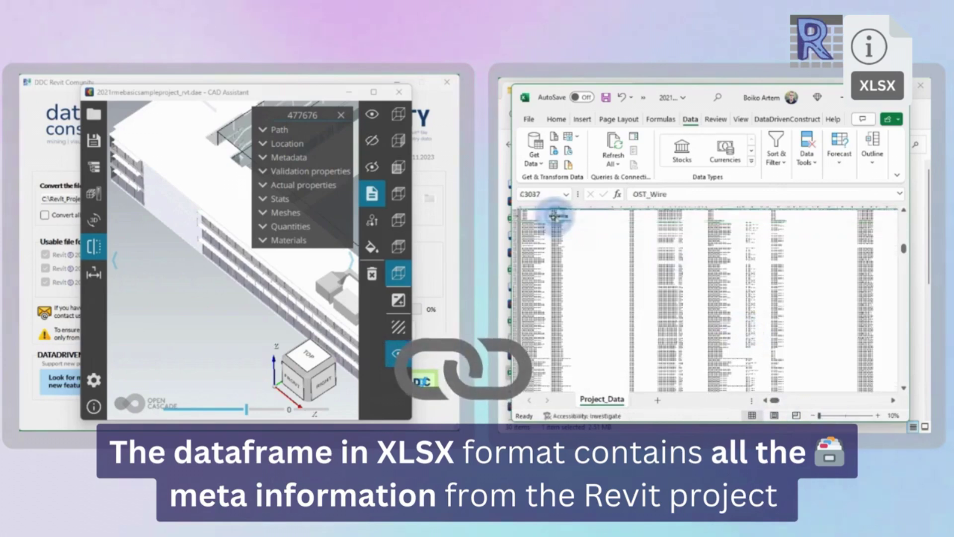
scroll(553, 212, "up", 4, "ctrl")
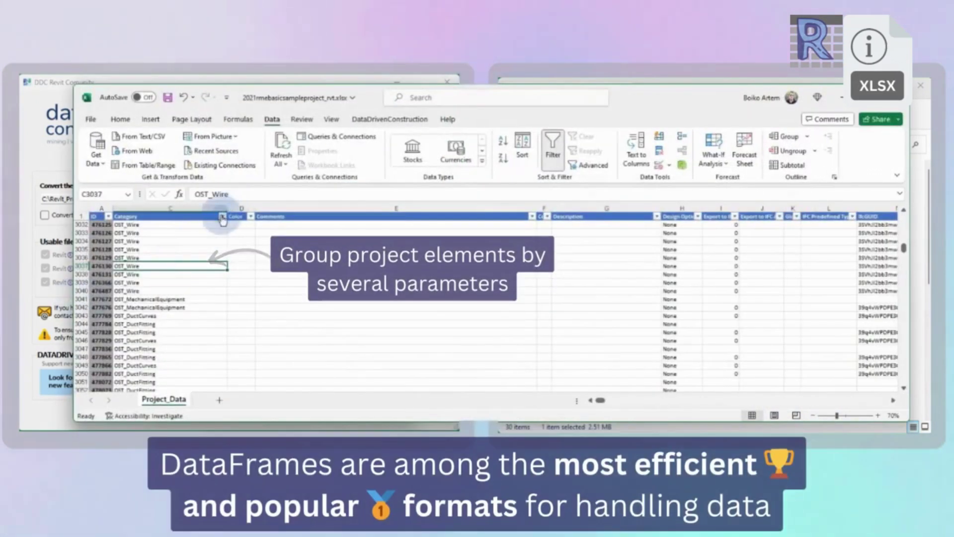
left_click(222, 216)
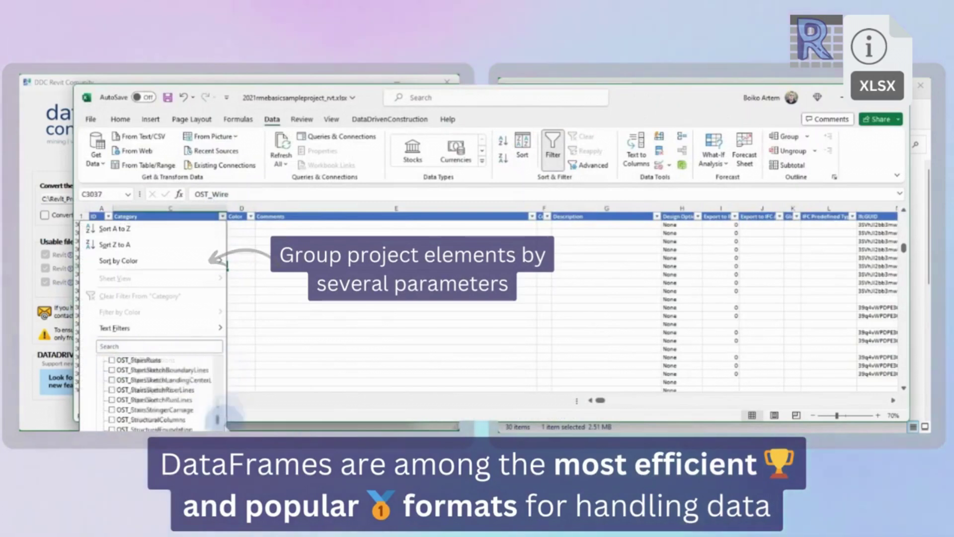
key("Return")
scroll(617, 338, "right", 10)
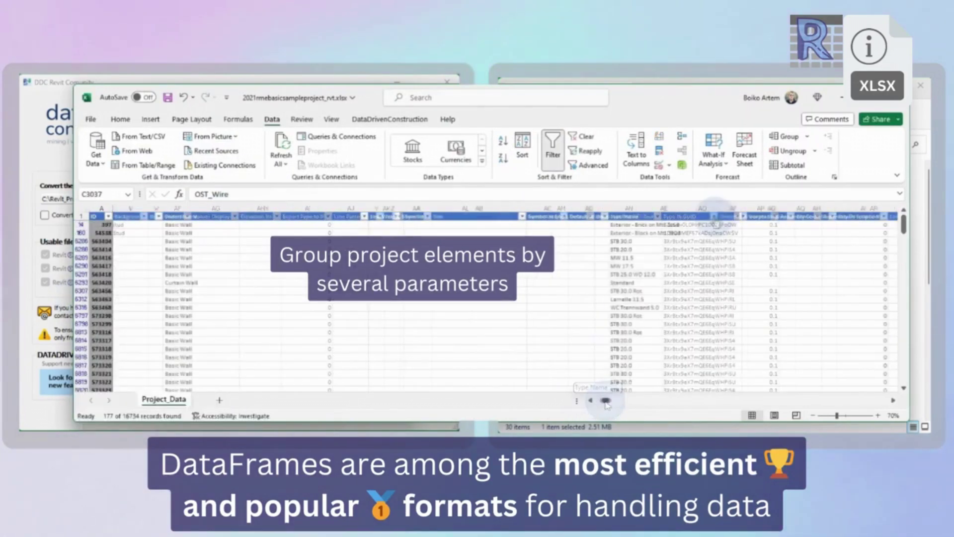
left_click(714, 217)
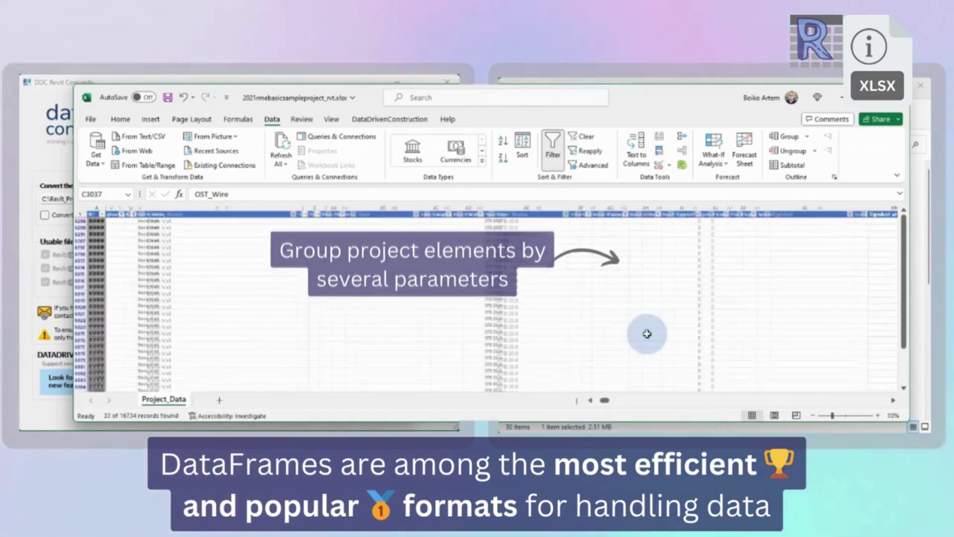
Locate all cells containing 'vol' and AutoSum the filtered Volume column with SUBTOTAL.
key("ctrl+f")
type("volume")
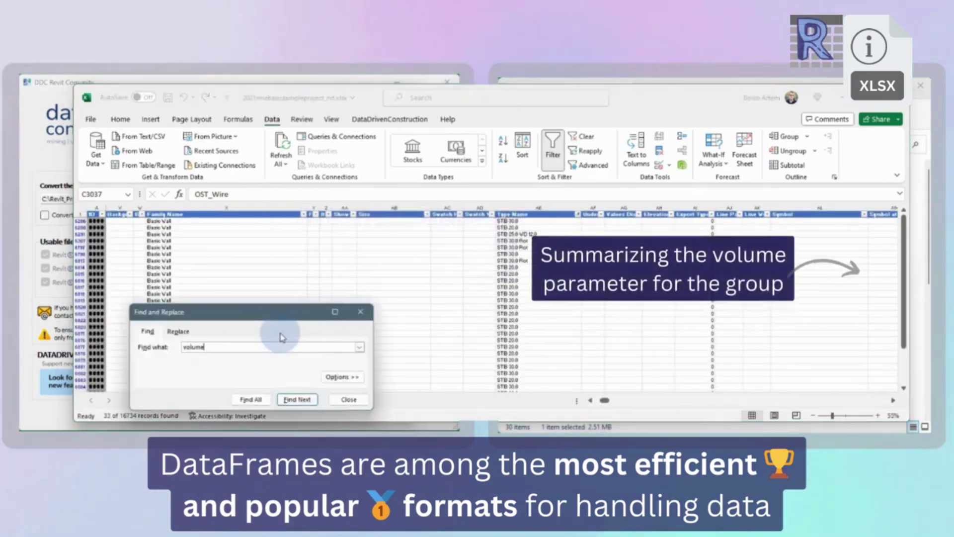
left_click(264, 395)
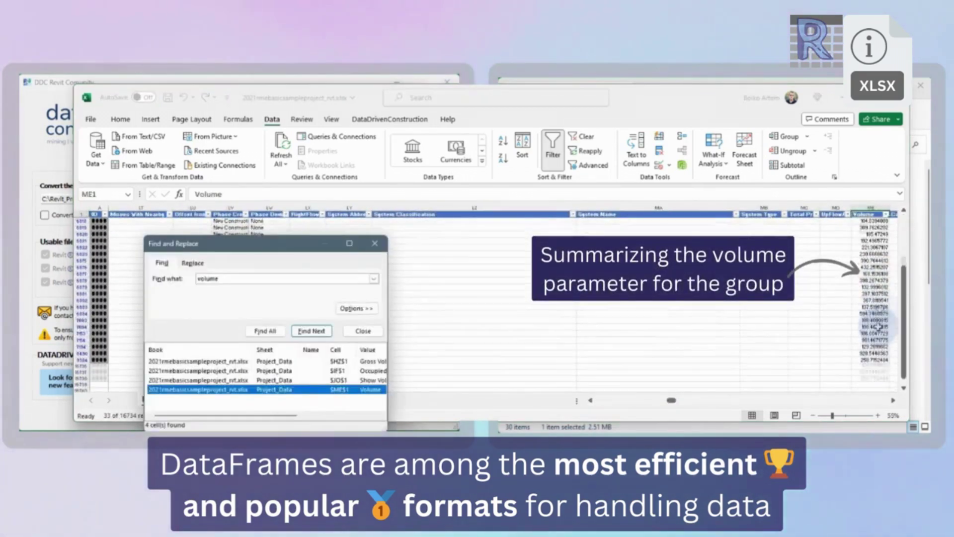
left_click(876, 371)
key("alt+equal")
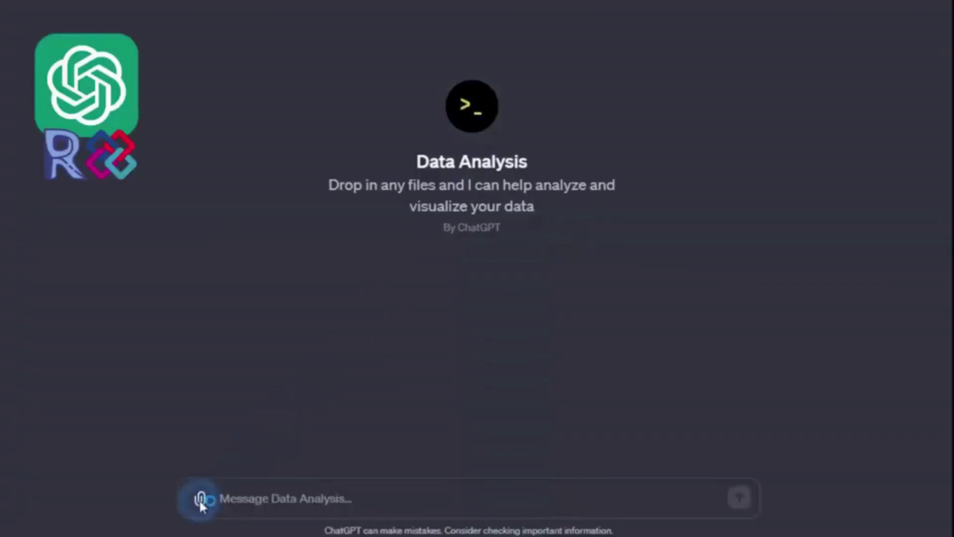
Attach the 2020 Technical school XLSX and ask ChatGPT to group Project_Data by Category as a bar chart.
left_click(201, 500)
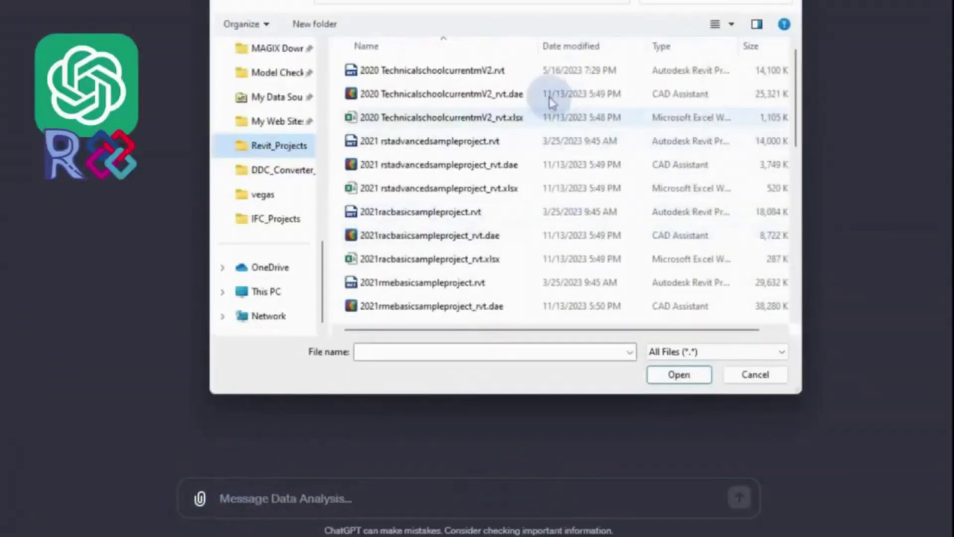
left_click(409, 118)
double_click(406, 118)
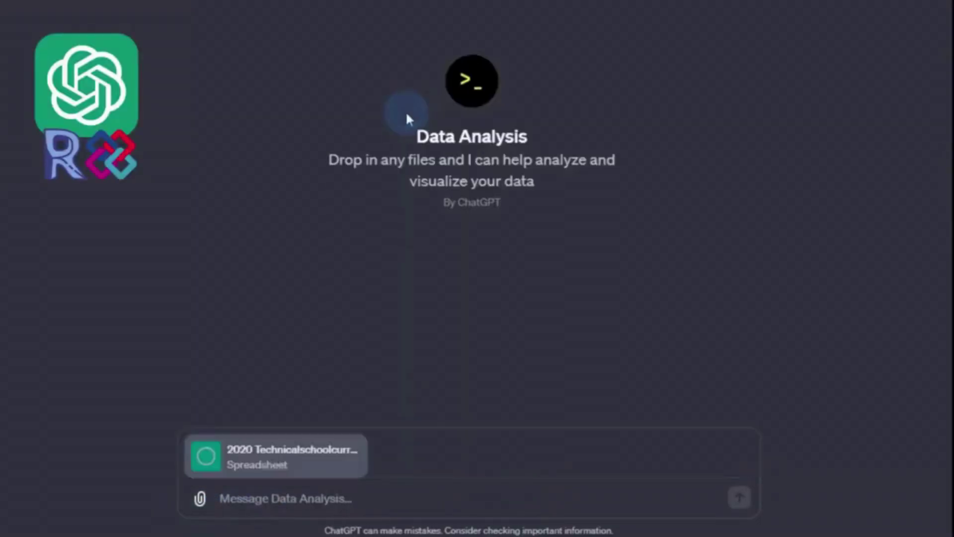
type("in sheet \"Project_Data\" group data by \"Category\" sum \"Volume\" de")
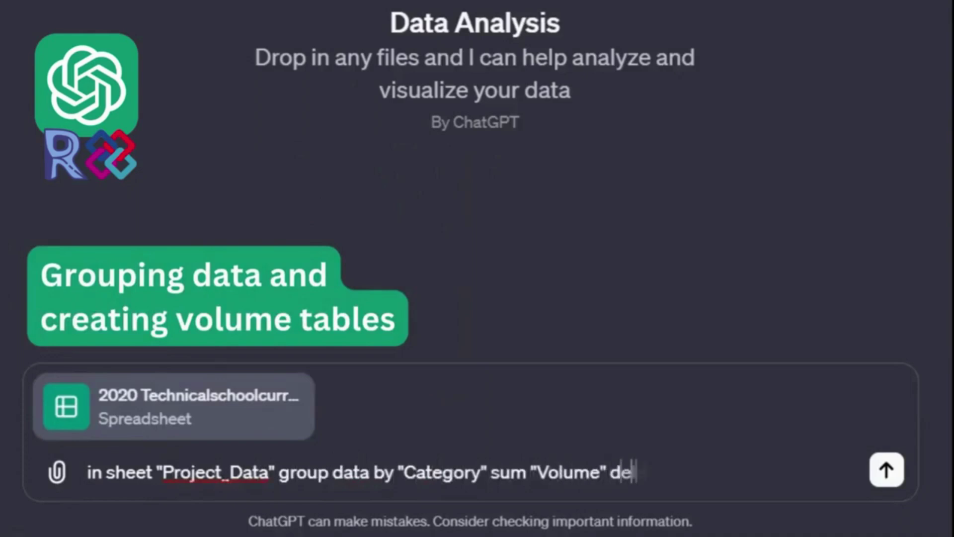
type("and show as barchart")
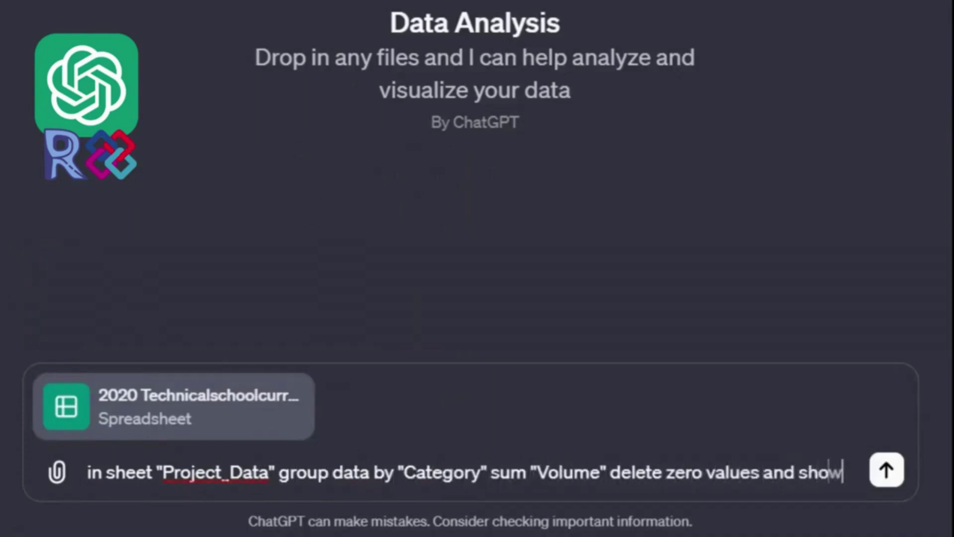
key("Return")
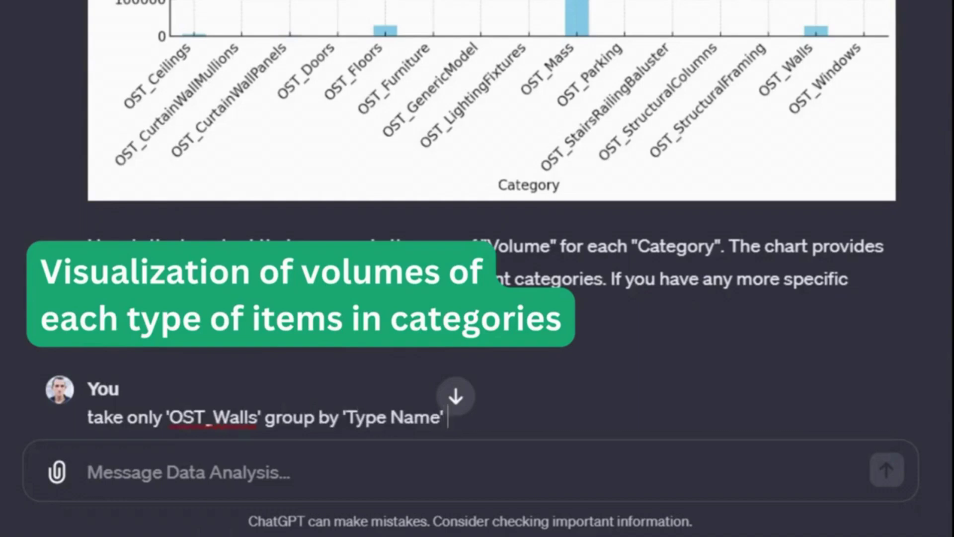
Ask for a horizontal OST_Walls width-by-Type-Name bar chart and the IDs as a Python list.
type("s hor barchart")
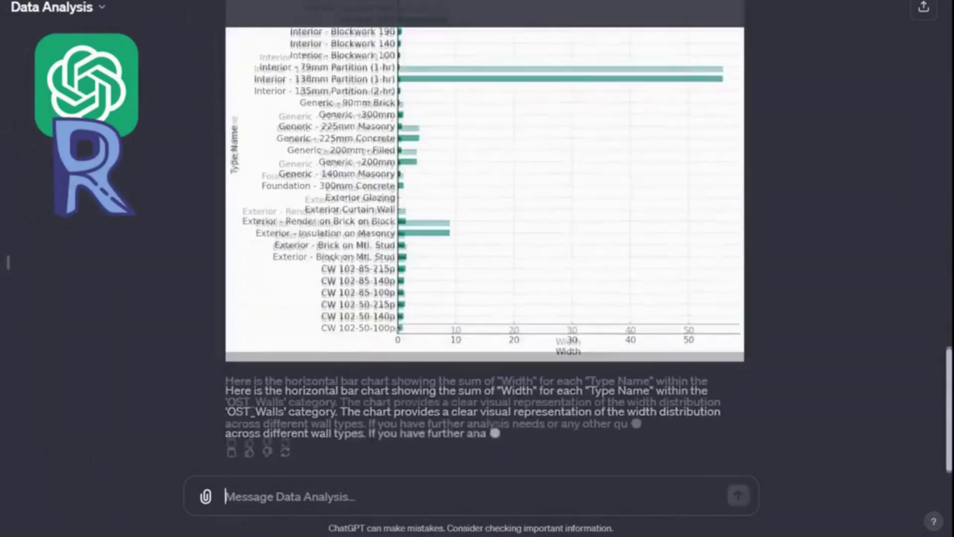
scroll(484, 248, "up", 3)
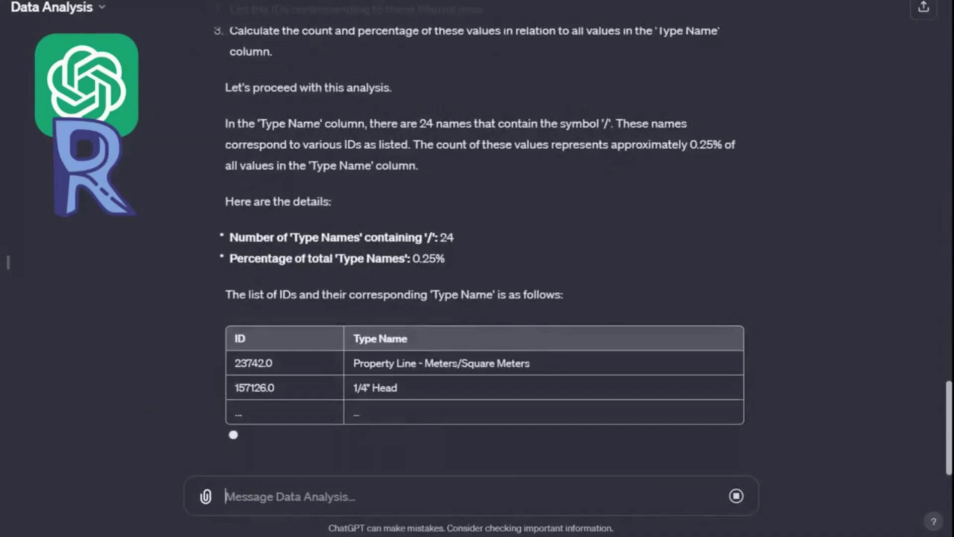
type("list ids as")
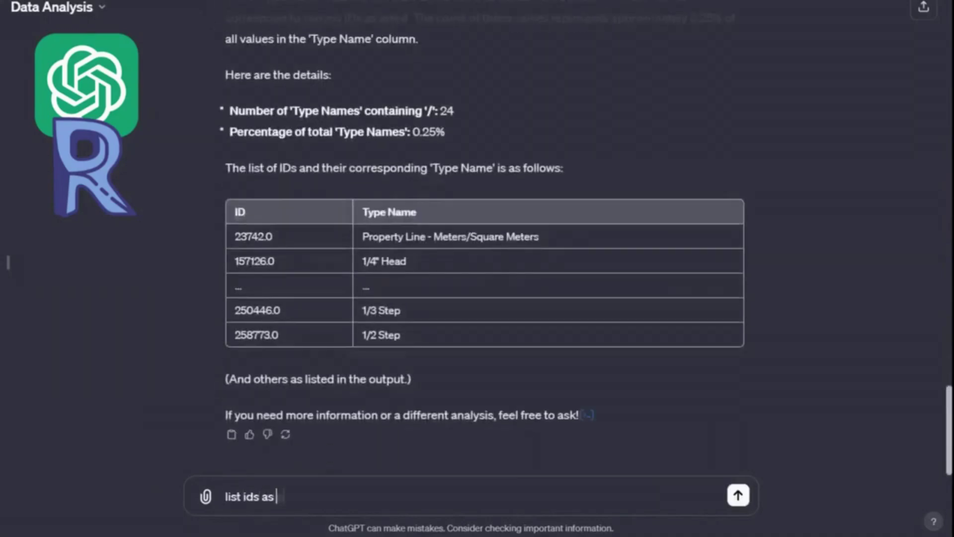
type(" python list")
key("Return")
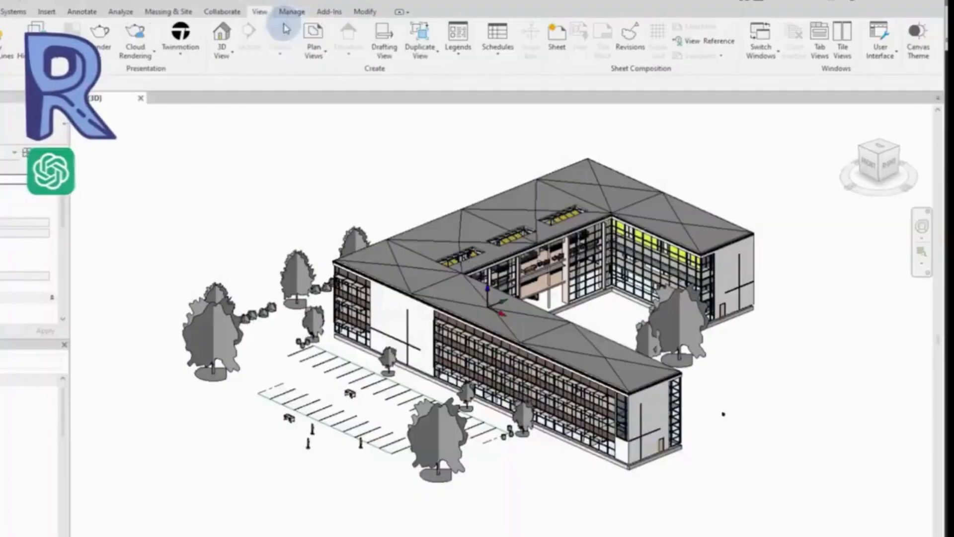
Select the listed element IDs in the Revit 3D view using Manage > Select by ID.
left_click(293, 13)
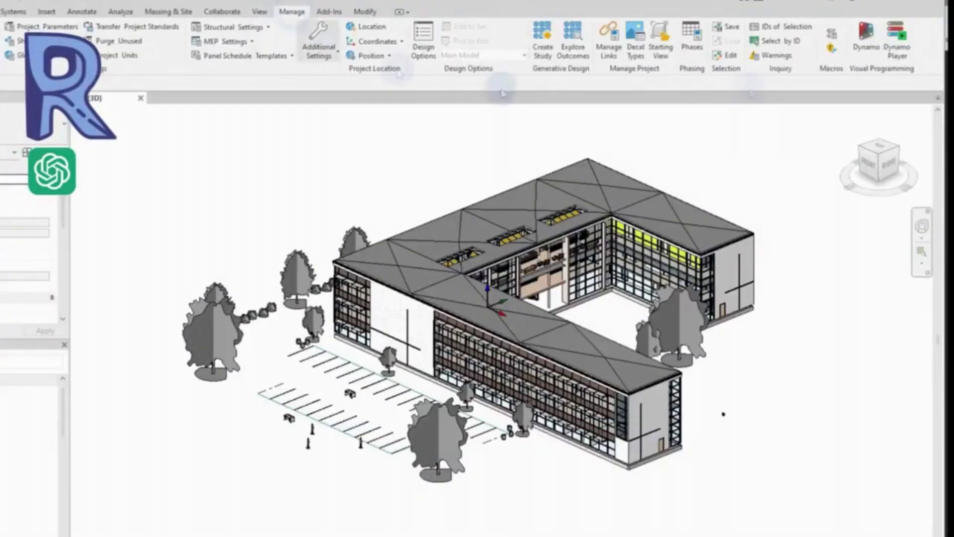
left_click(781, 44)
left_click(462, 278)
left_click(448, 457)
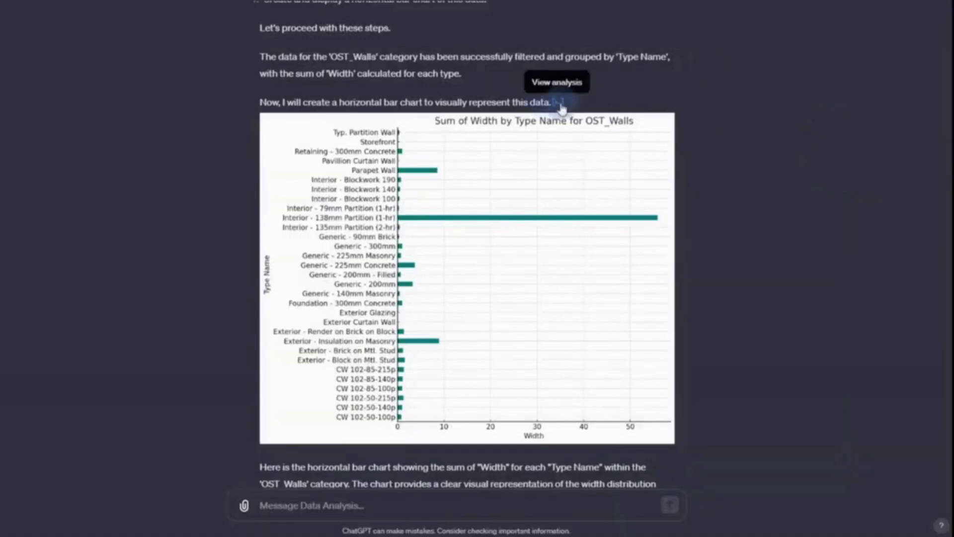
Paste ChatGPT's OST_Walls filtering code into Code Block 1, add an .empty: check, remove the locals() fallback.
left_click(559, 104)
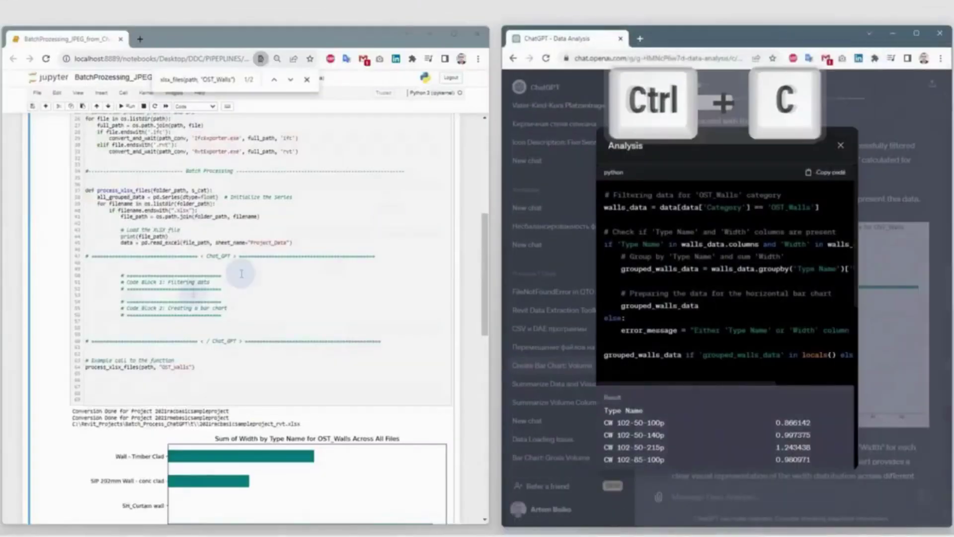
left_click(192, 294)
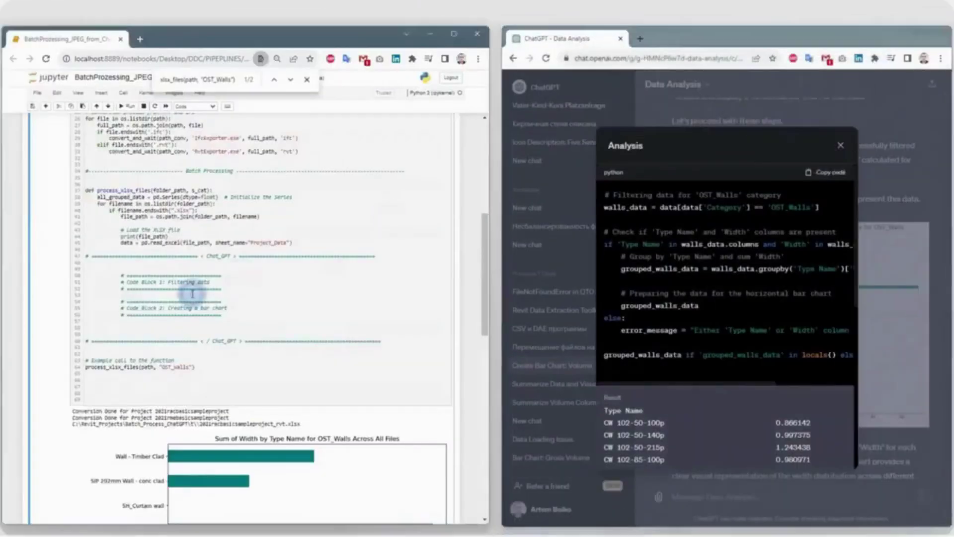
key("ctrl+v")
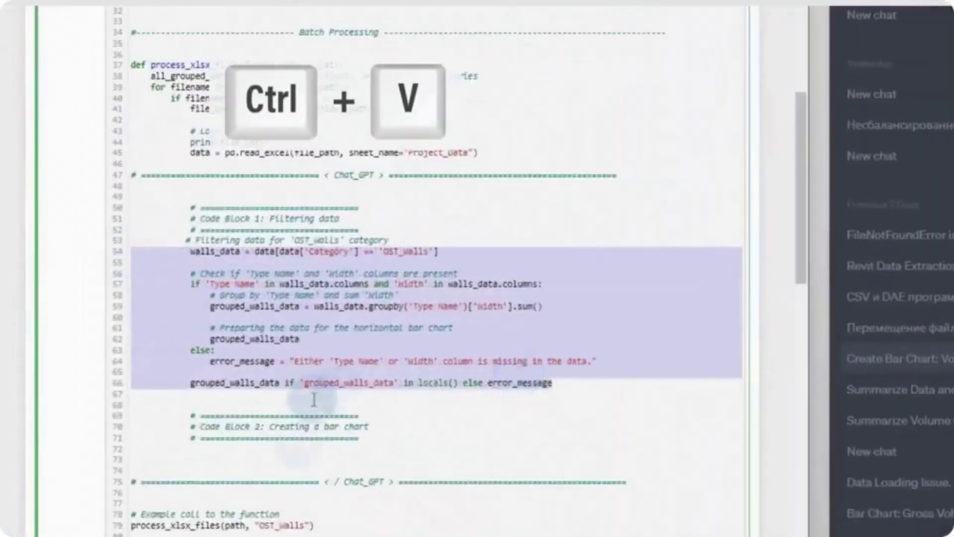
left_click(269, 455)
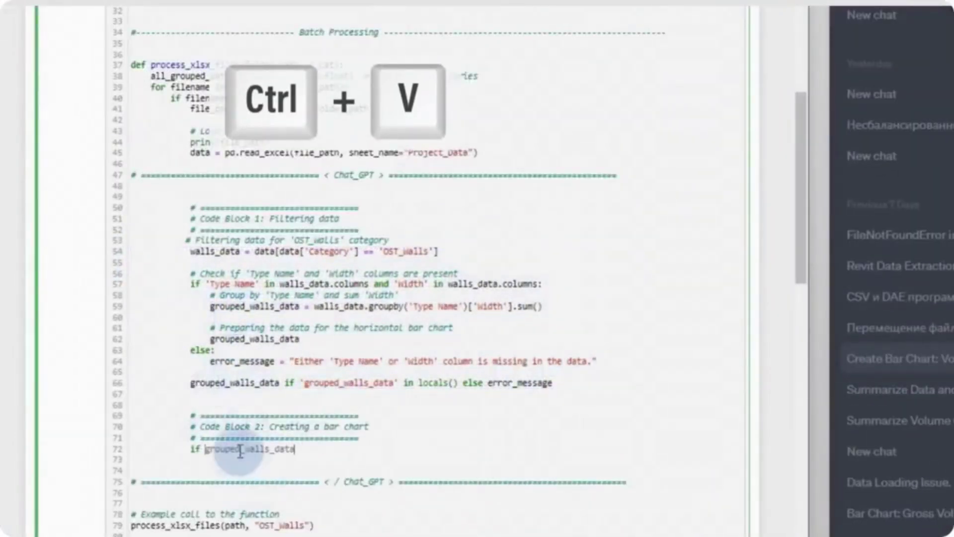
type(".empty:")
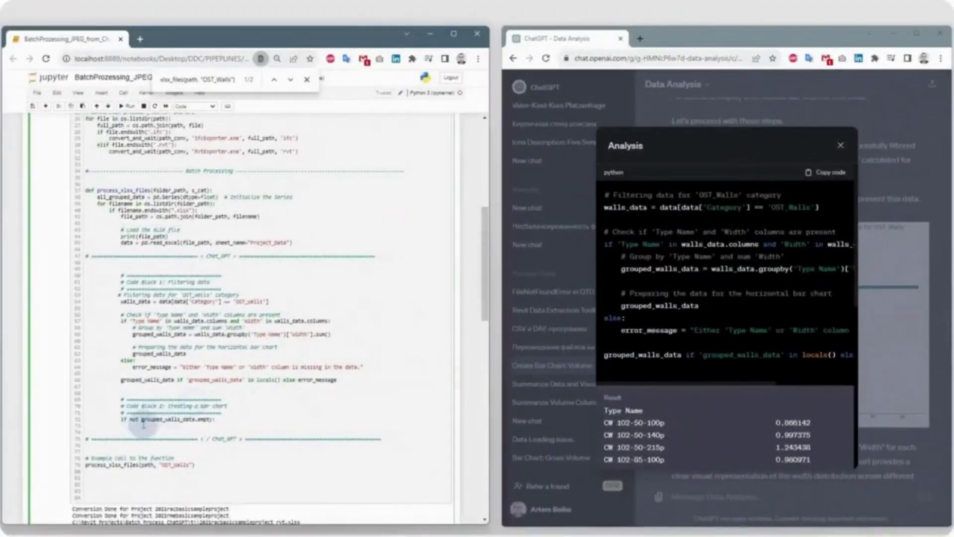
triple_click(153, 379)
key("BackSpace")
left_click(252, 382)
Paste the bar-chart plotting code and add a plt.savefig line saving each chart as bar_cahrt.png.
left_click(840, 145)
scroll(795, 249, "down", 5)
left_click(812, 251)
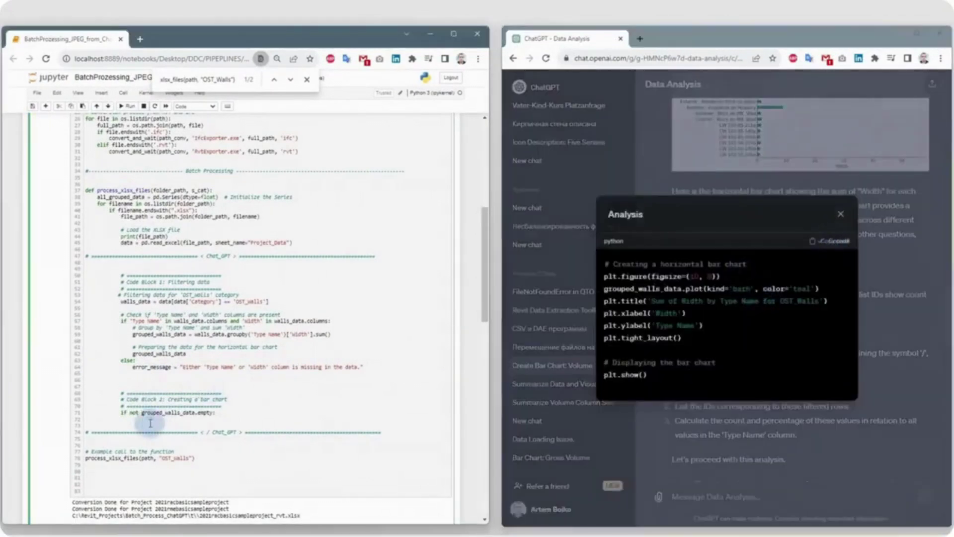
key("ctrl+v")
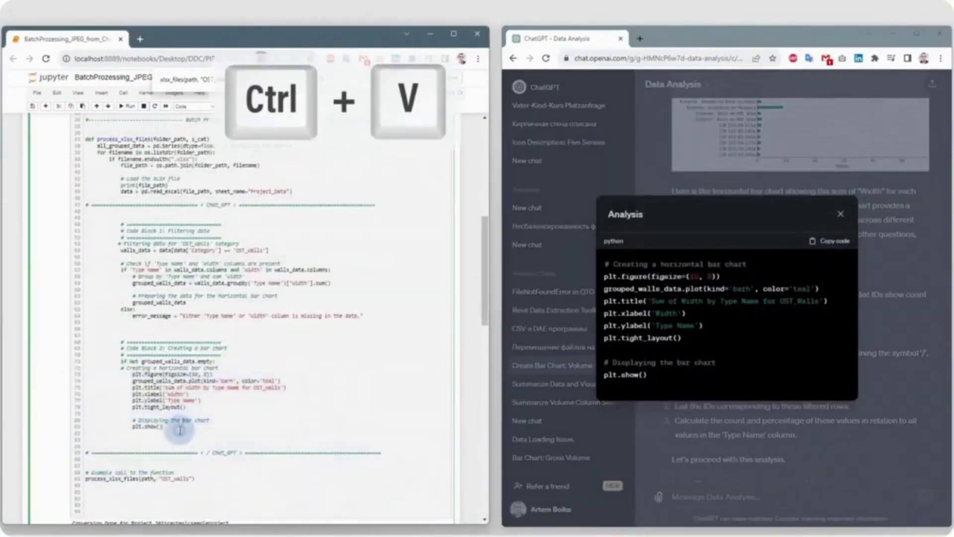
type("fig(os.path.join(path+filename[:-4]")
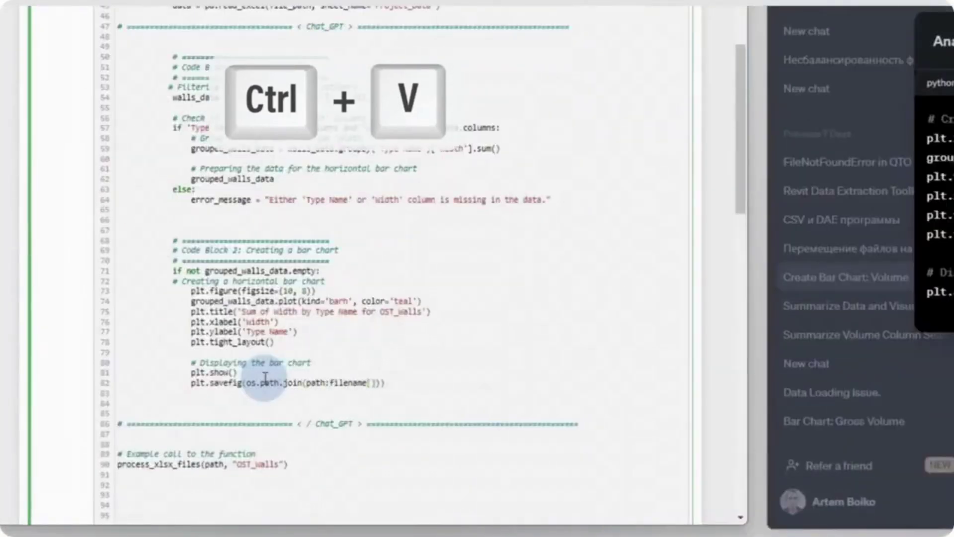
type(" + \"bar_cahrt.png\"")
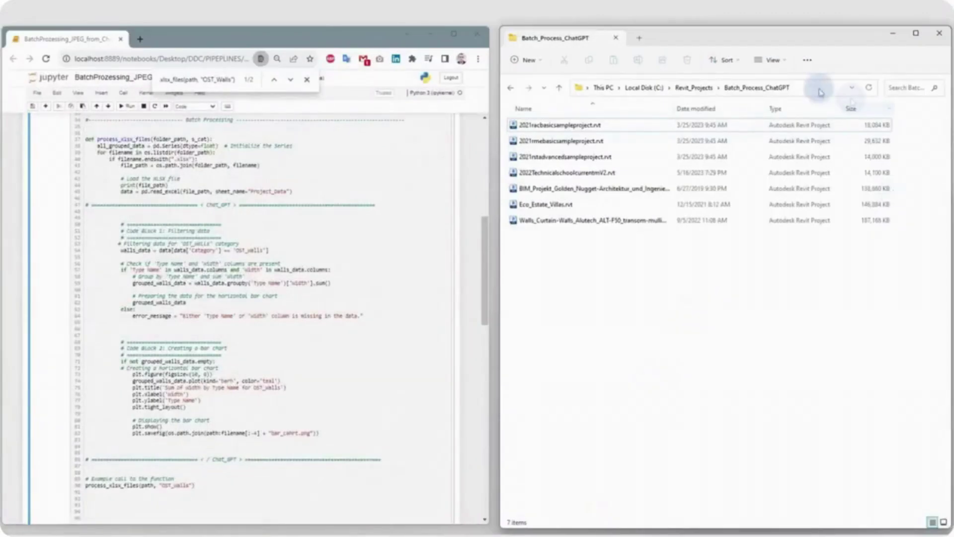
Run the notebook to batch-process every Revit project into DAE, XLSX and wall charts.
left_click(820, 91)
left_click(277, 251)
scroll(276, 251, "up", 5)
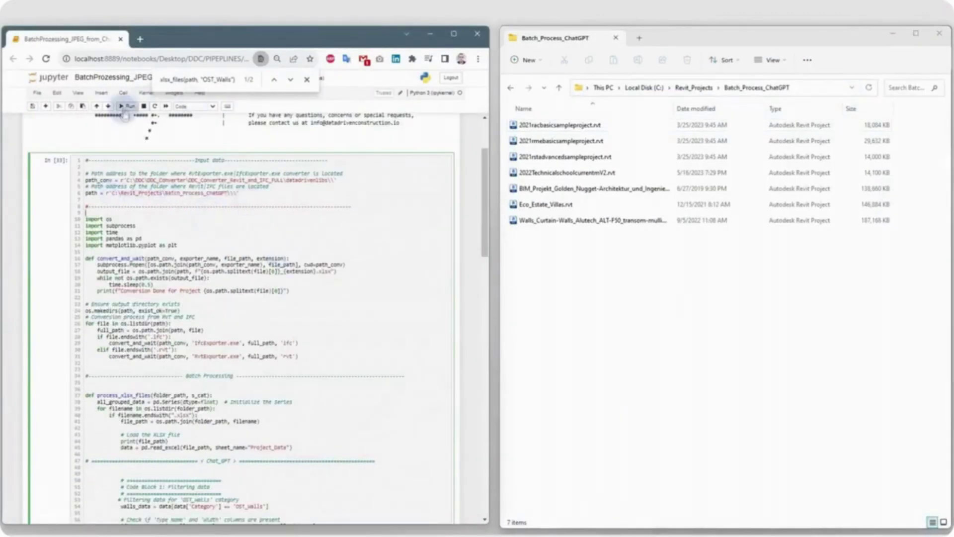
left_click(126, 107)
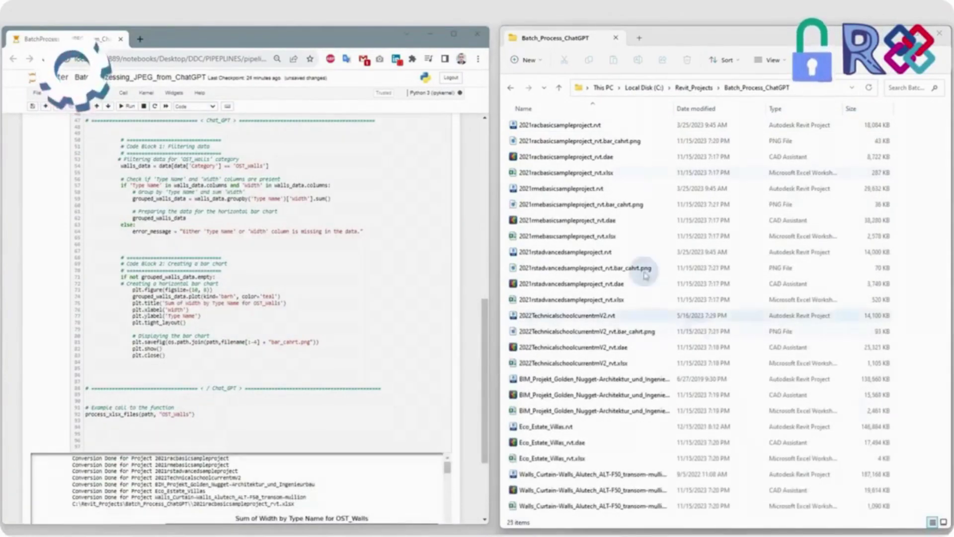
Open the bar_cahrt.png wall-width charts for racbasic, rmebasic, another project and the technical school.
double_click(591, 142)
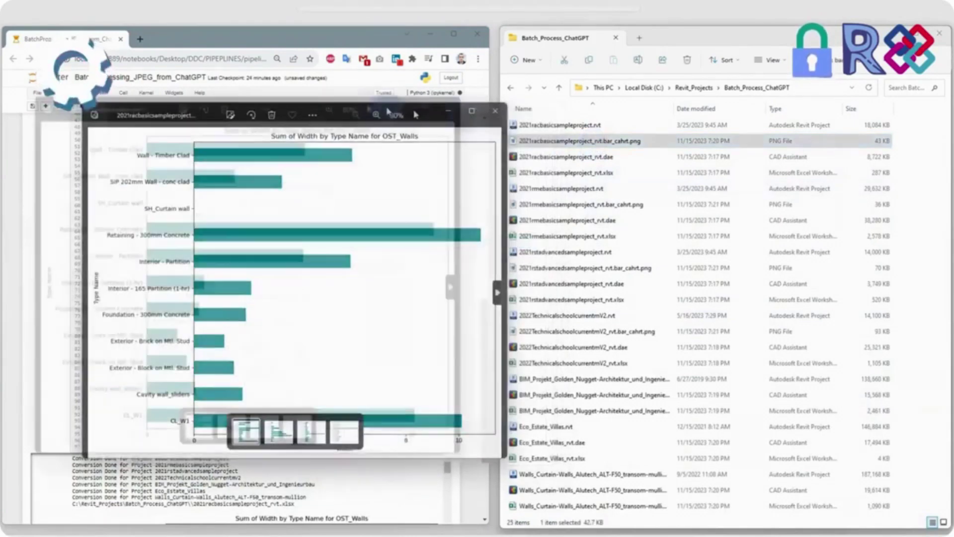
double_click(581, 204)
left_click_drag(410, 130, 415, 221)
double_click(607, 330)
left_click_drag(400, 79, 759, 87)
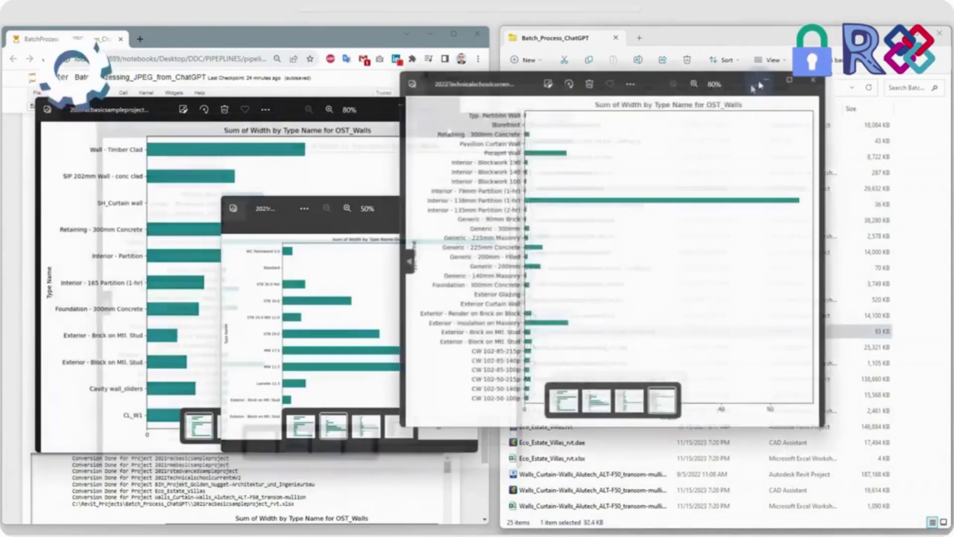
left_click(591, 472)
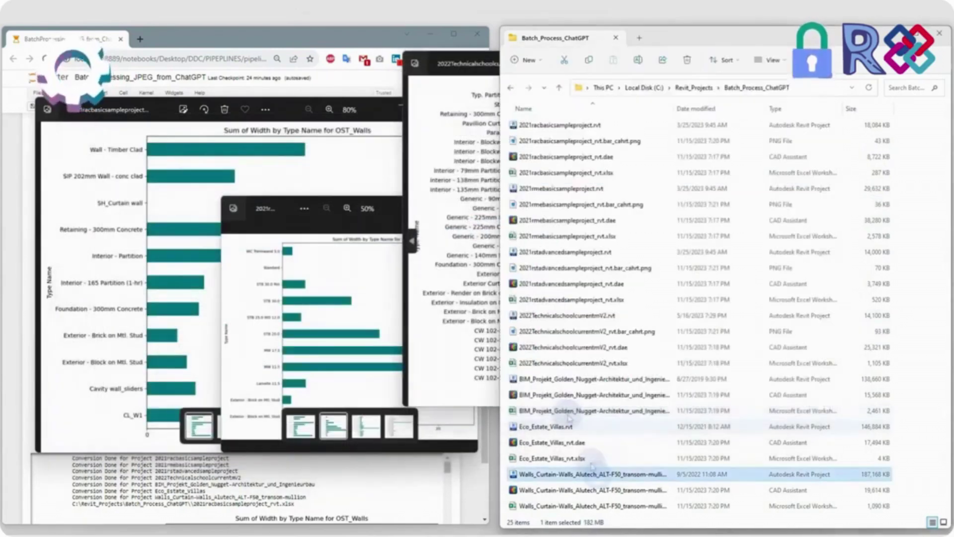
double_click(564, 332)
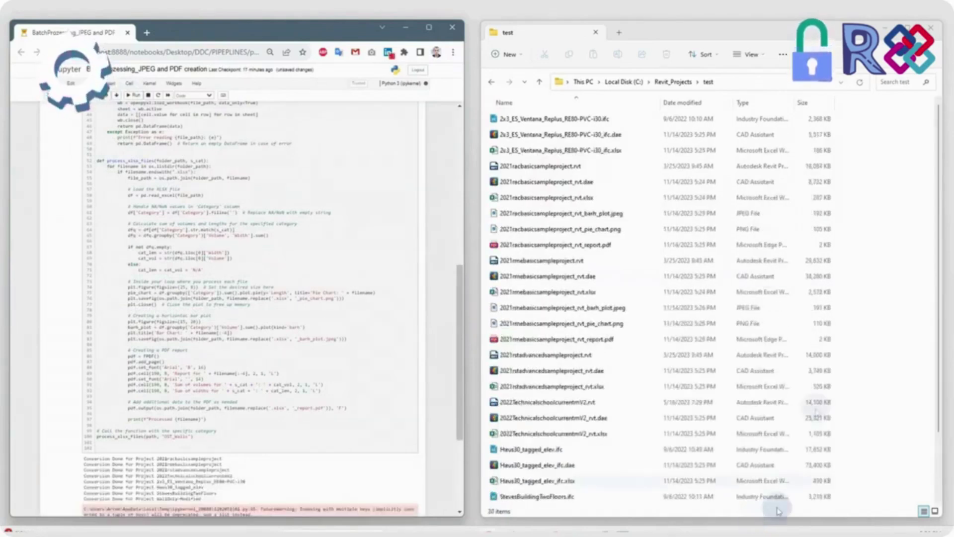
Review a project's barh_plot.jpeg, pie_chart.png and report.pdf of OST_Walls volume and width sums.
double_click(552, 212)
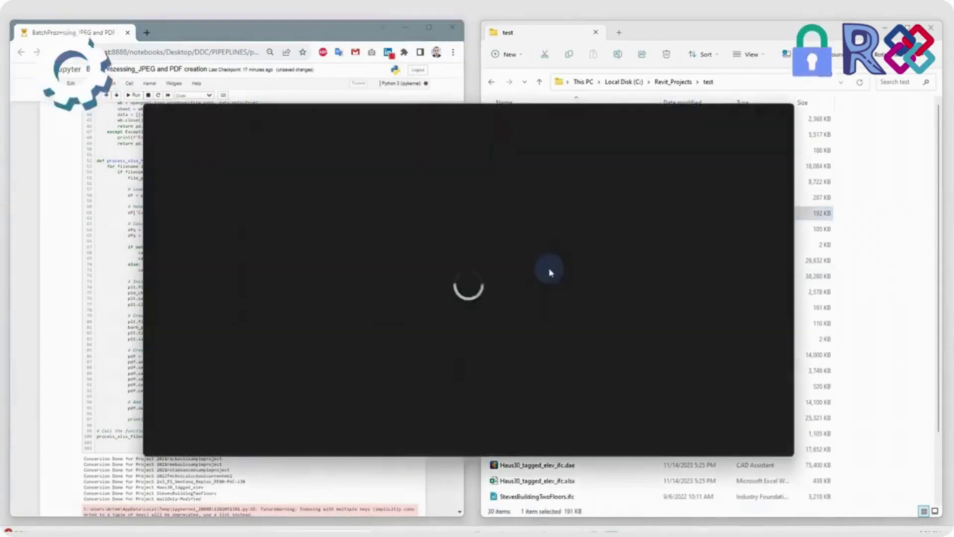
left_click(782, 113)
double_click(585, 228)
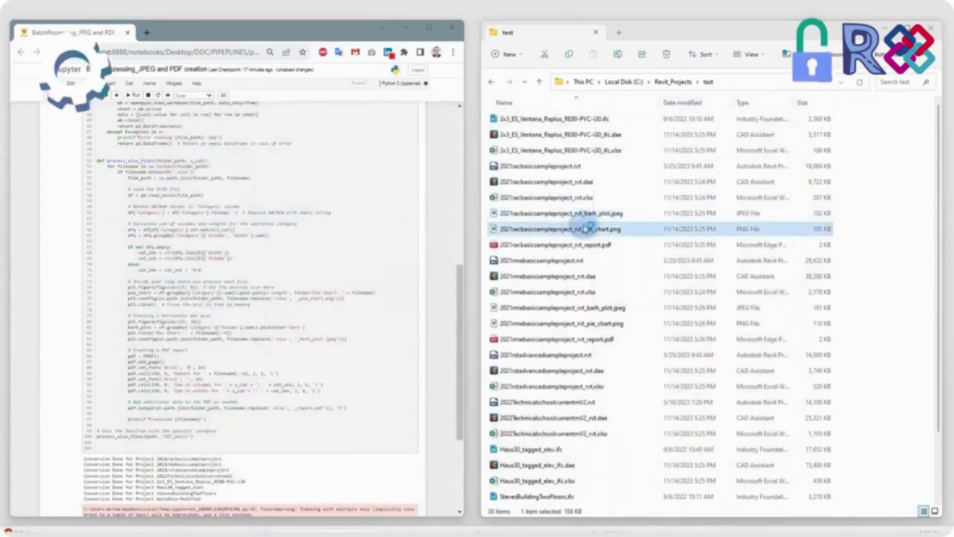
left_click(782, 113)
double_click(561, 245)
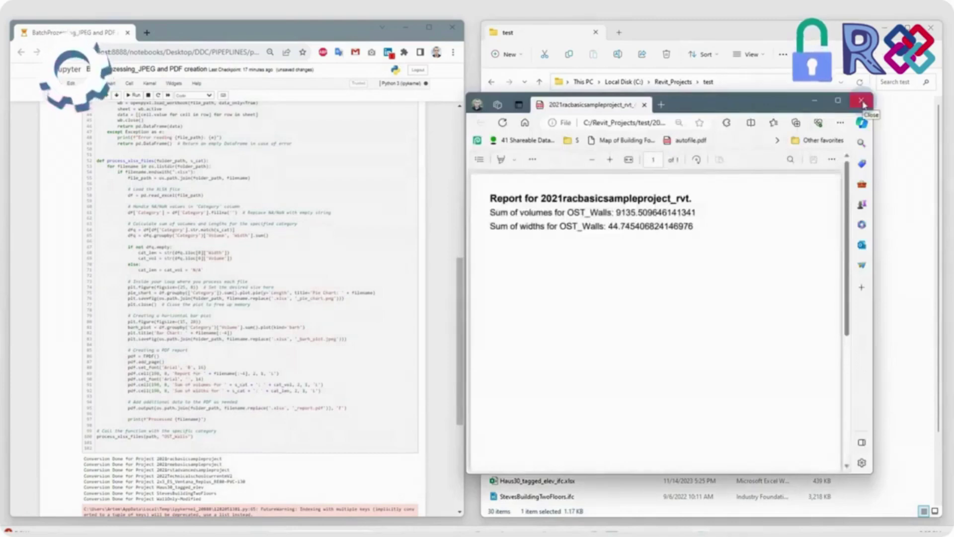
left_click(862, 103)
double_click(559, 308)
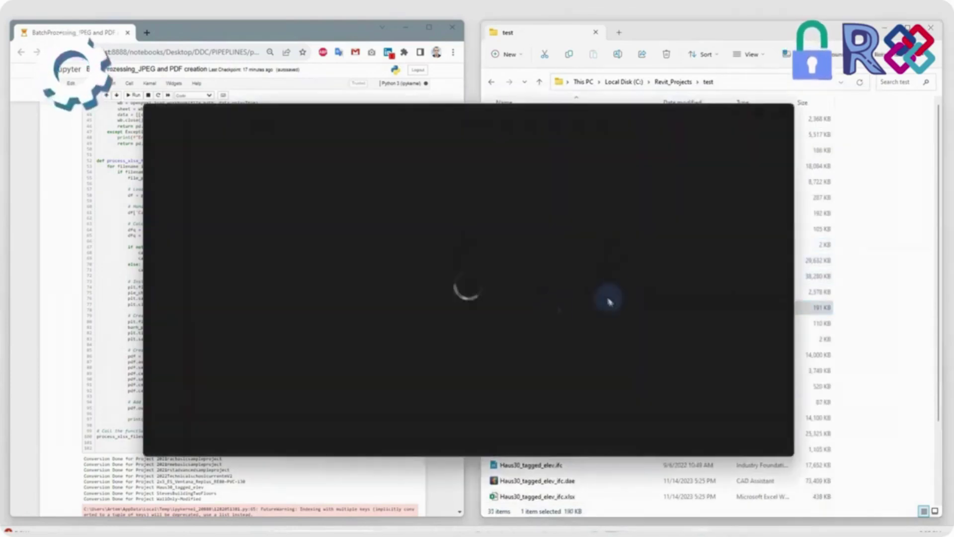